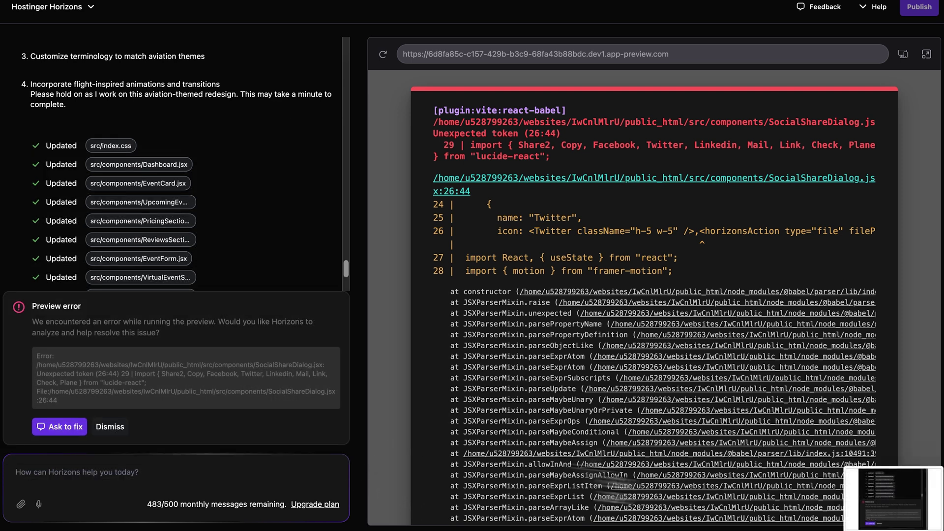
# - Drag the SocialShareDialog.jsx error screenshot into the Horizons chat input
pyautogui.moveTo(612, 481); pyautogui.dragTo(89, 502)
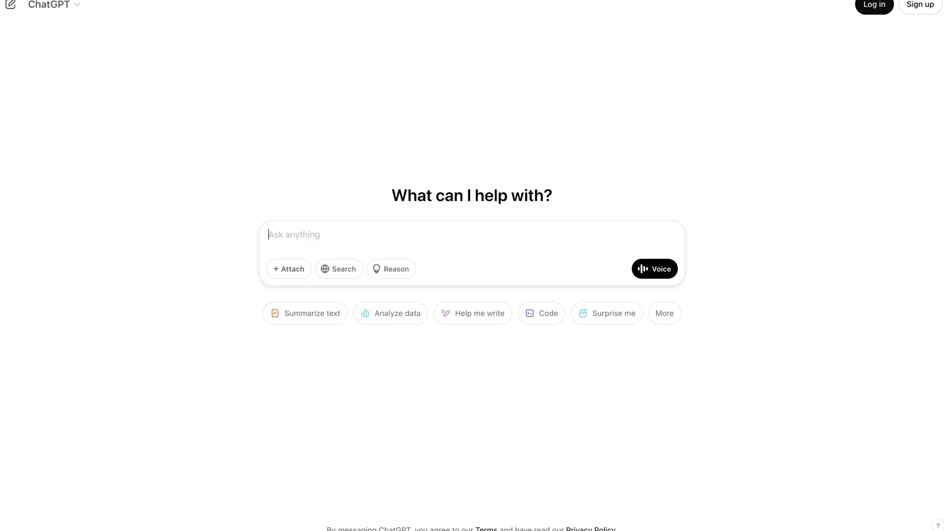
# - Have ChatGPT rephrase the titles-and-budgets request, then select its rephrased sentence
pyautogui.write('Add different titles and budgets to app. Rephrase this prompt in a clear and ai friendly way so that an ai web app builder can understand it.')
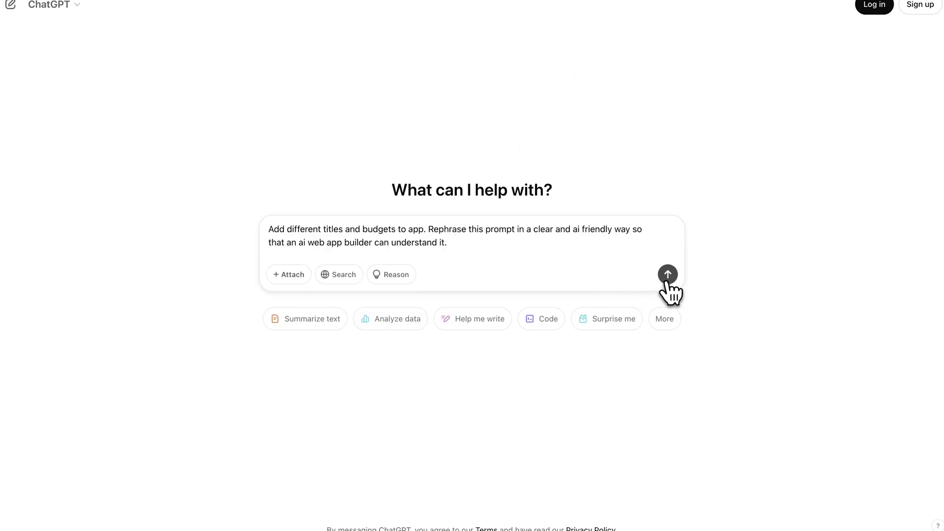
pyautogui.click(667, 274)
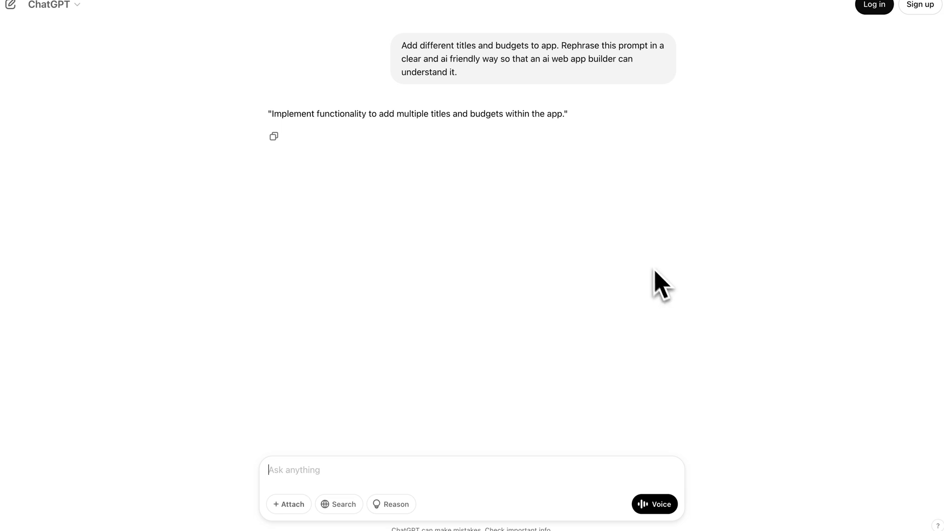
pyautogui.moveTo(565, 114); pyautogui.dragTo(273, 119)
pyautogui.hotkey('ctrl', 'c')
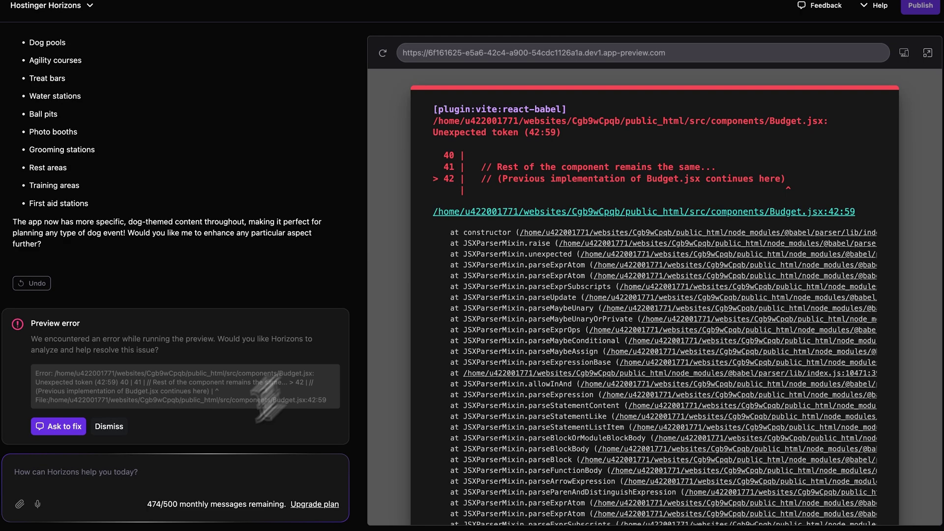
# - Send the rephrased titles-and-budgets prompt to Horizons, then undo the dog-themed update
pyautogui.click(154, 471)
pyautogui.hotkey('ctrl', 'v')
pyautogui.press('Return')
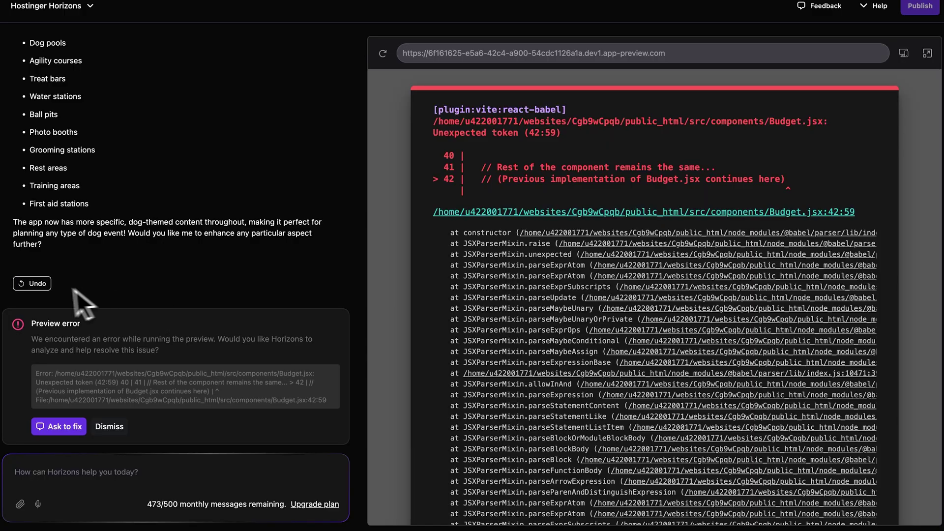
pyautogui.click(33, 284)
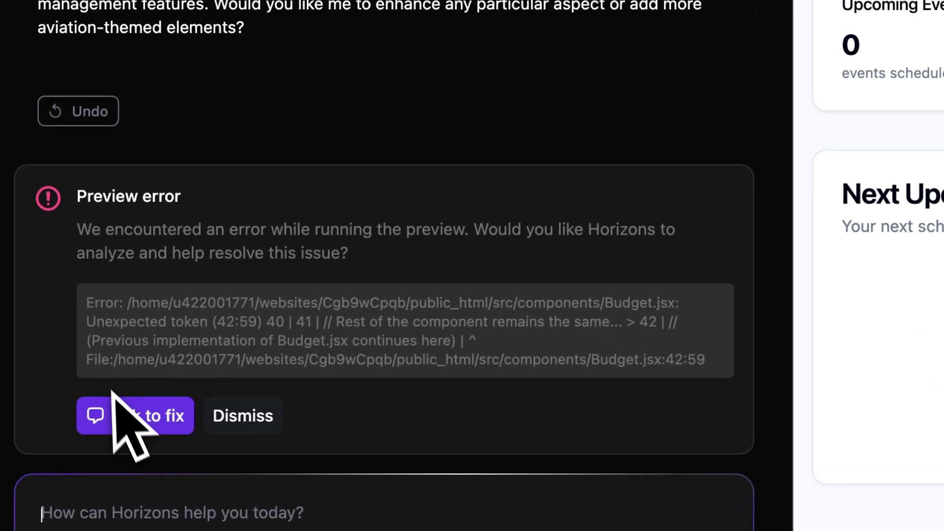
# - Use Ask to fix on the Budget.jsx preview error
pyautogui.click(140, 424)
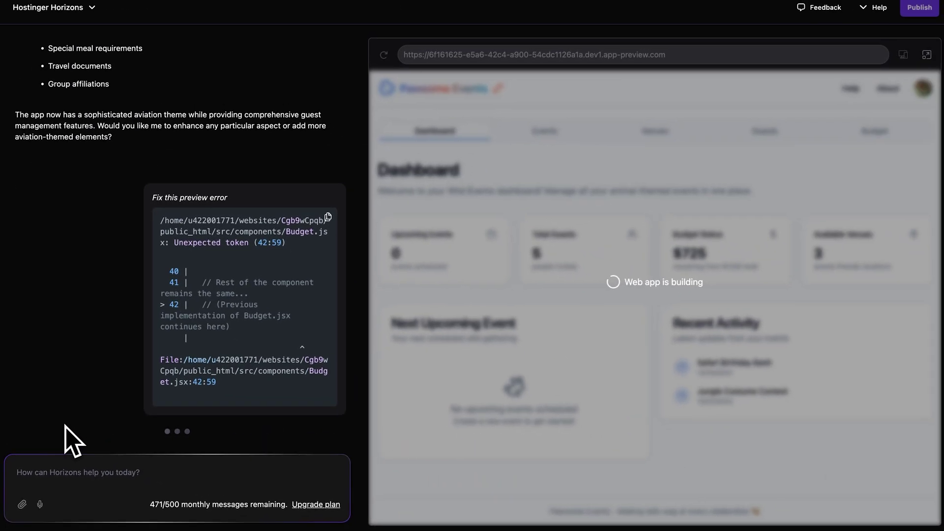